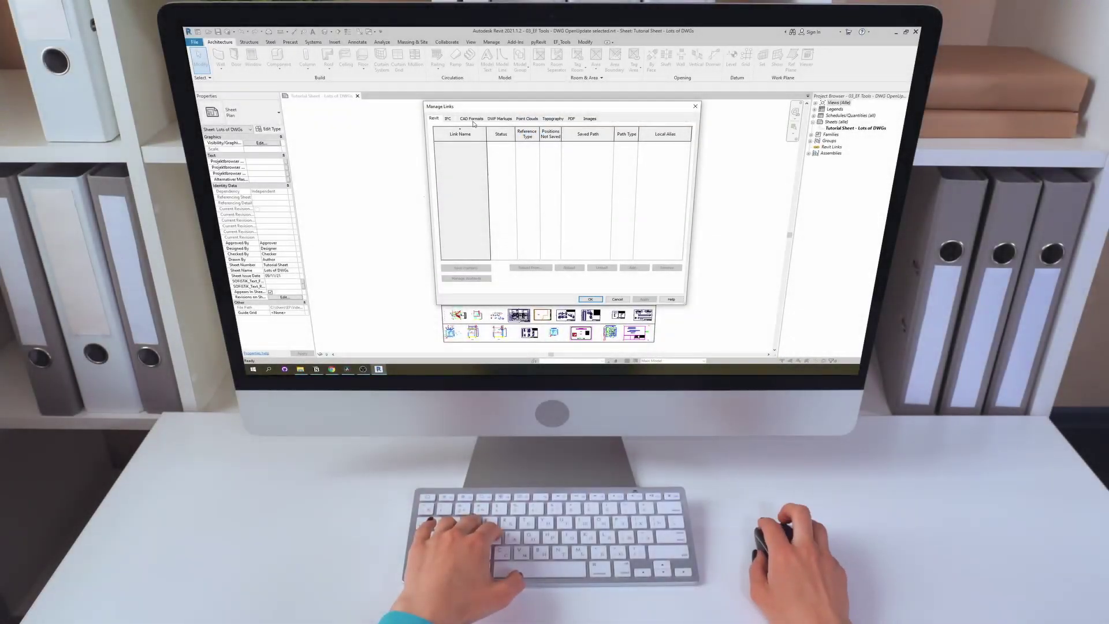
- Review the CAD Formats links list in Manage Links, selecting Mechanical - Metric.dwg
left_click(473, 120)
scroll(556, 176, "down", 2)
scroll(556, 177, "down", 2)
scroll(556, 176, "down", 2)
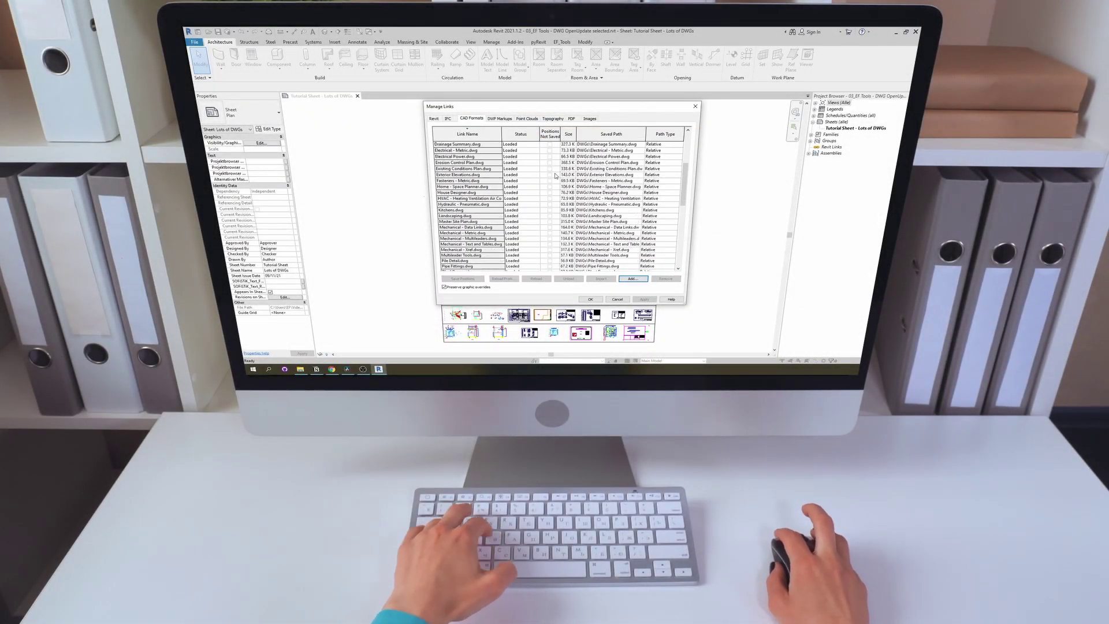
scroll(555, 177, "down", 7)
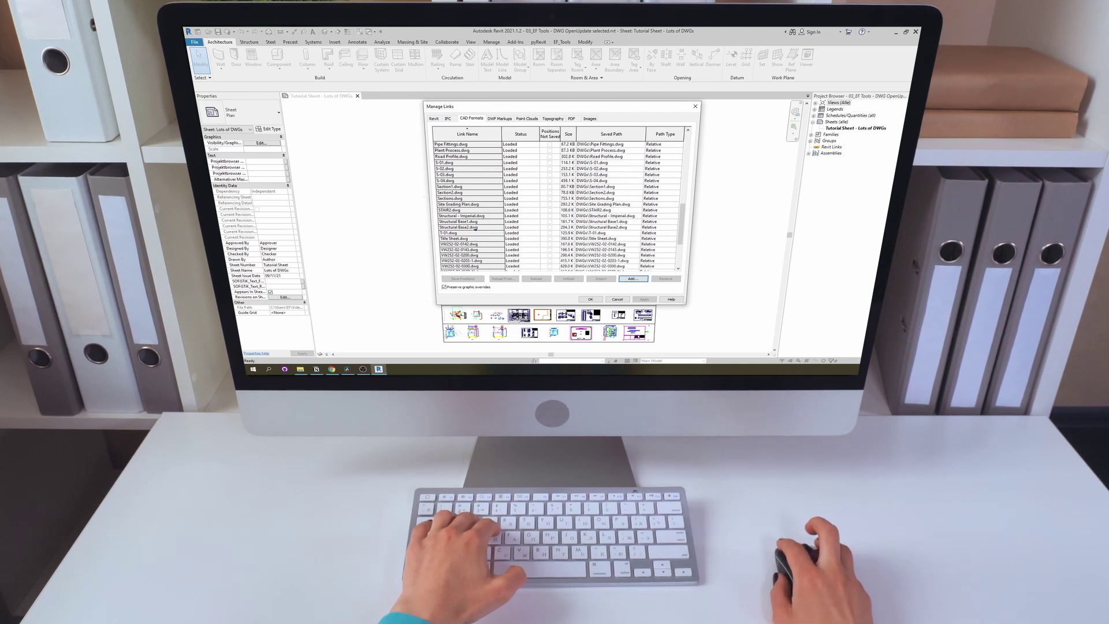
scroll(556, 199, "up", 4)
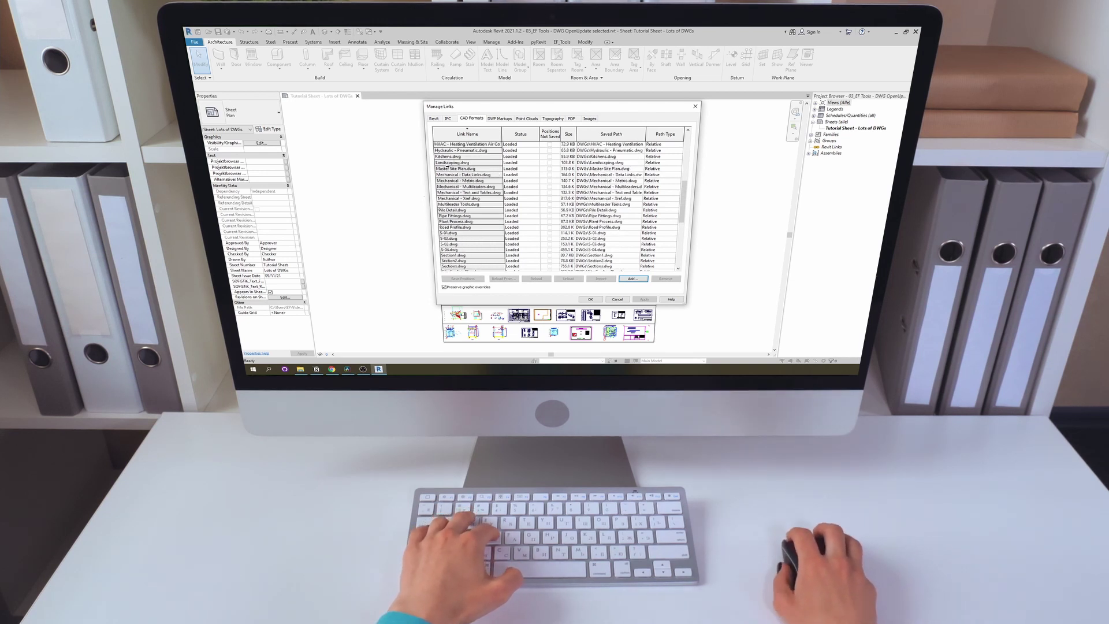
left_click(460, 169)
scroll(449, 211, "down", 1)
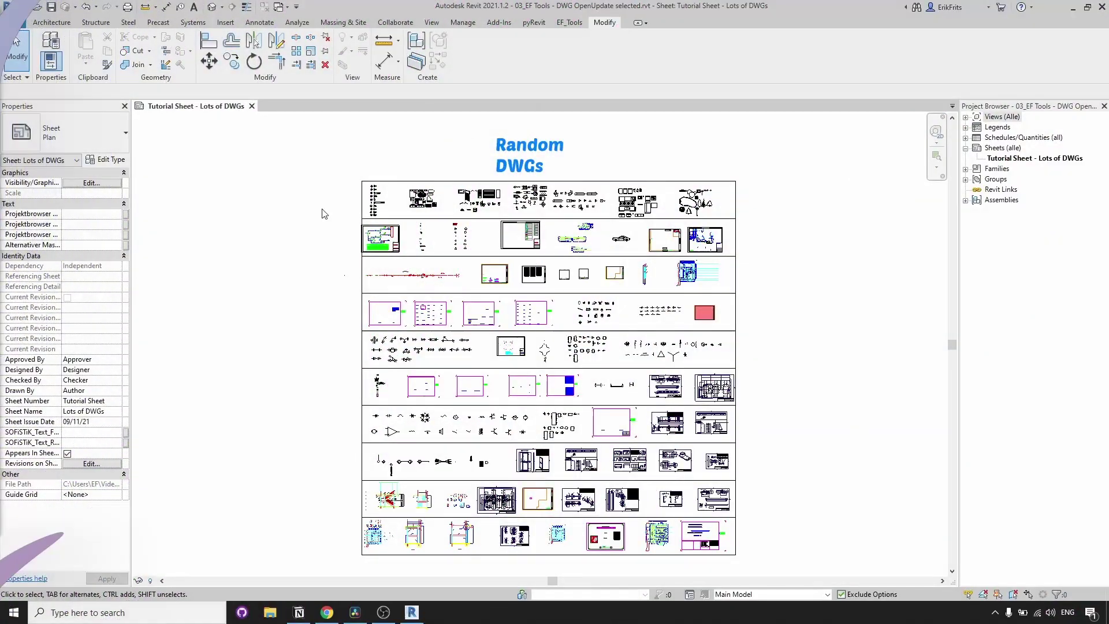
scroll(637, 308, "up", 3)
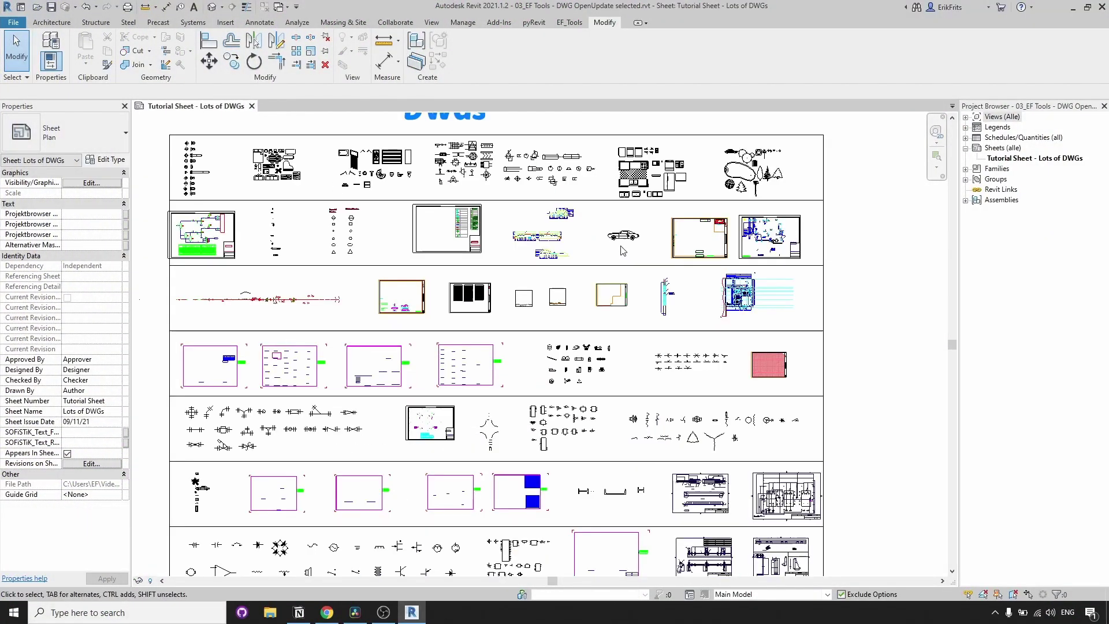
scroll(633, 304, "up", 2)
scroll(632, 299, "up", 2)
scroll(632, 299, "up", 2)
scroll(607, 325, "up", 1)
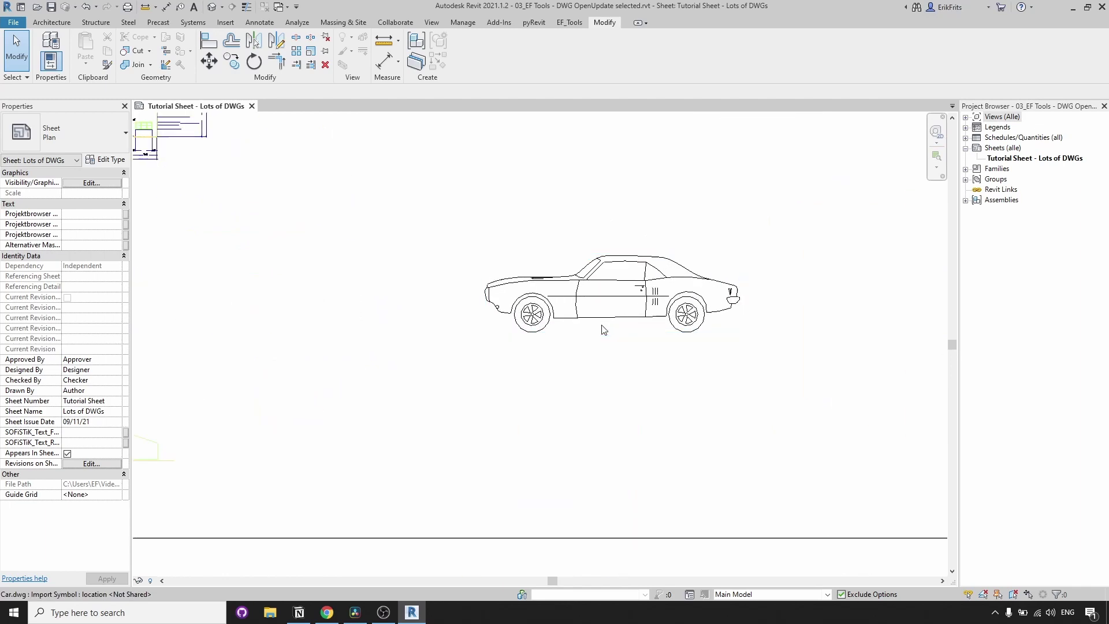
- Reopen the Manage Links dialog with the ML shortcut
key("m")
key("l")
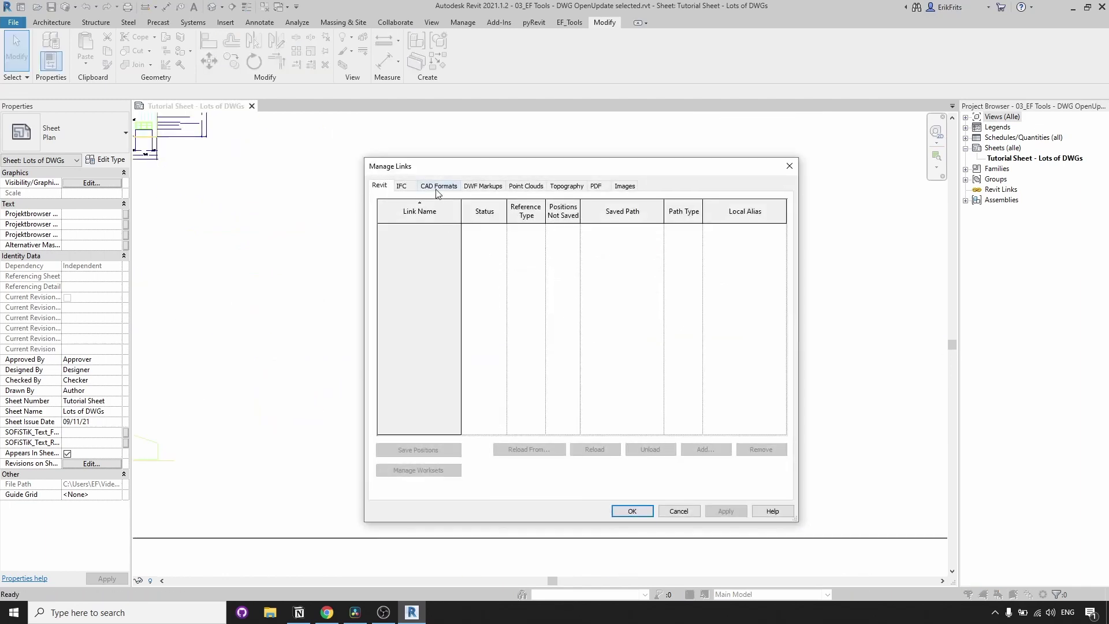
- Select Car.dwg under CAD Formats, close Manage Links, and select the car import on the sheet
left_click(438, 187)
scroll(418, 275, "down", 2)
scroll(412, 313, "down", 3)
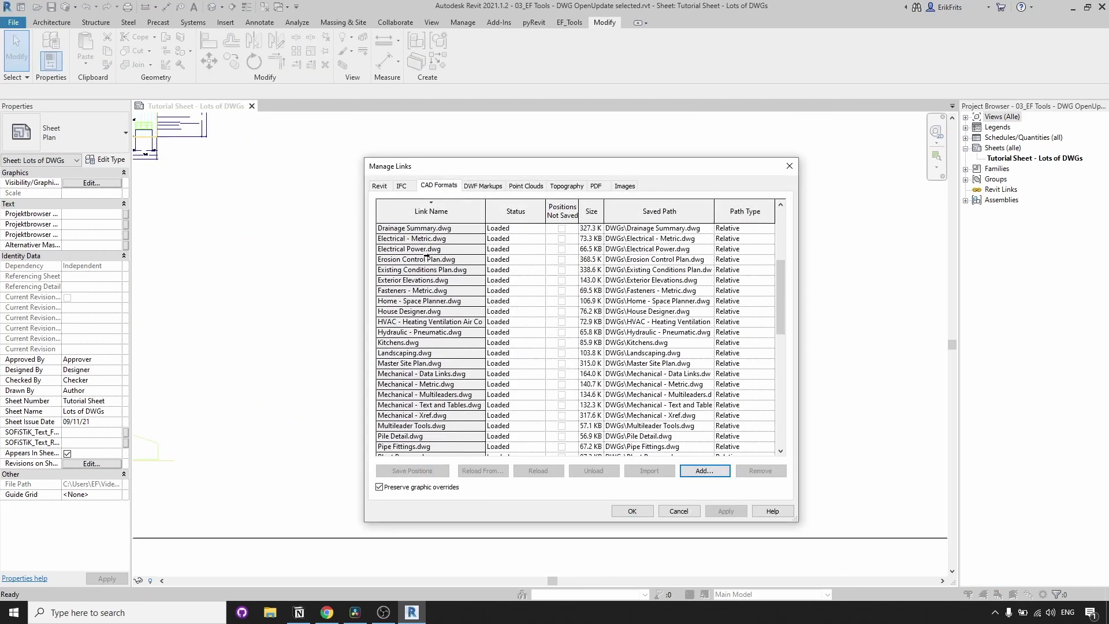
scroll(407, 338, "down", 4)
scroll(407, 342, "up", 4)
scroll(410, 343, "up", 3)
scroll(416, 338, "up", 2)
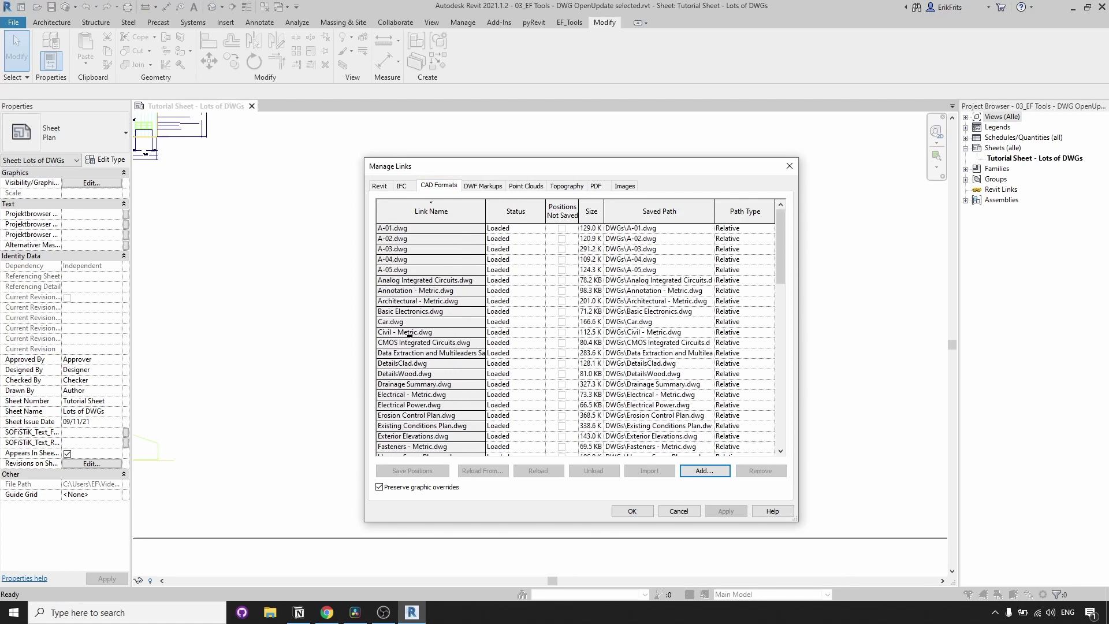
left_click(453, 323)
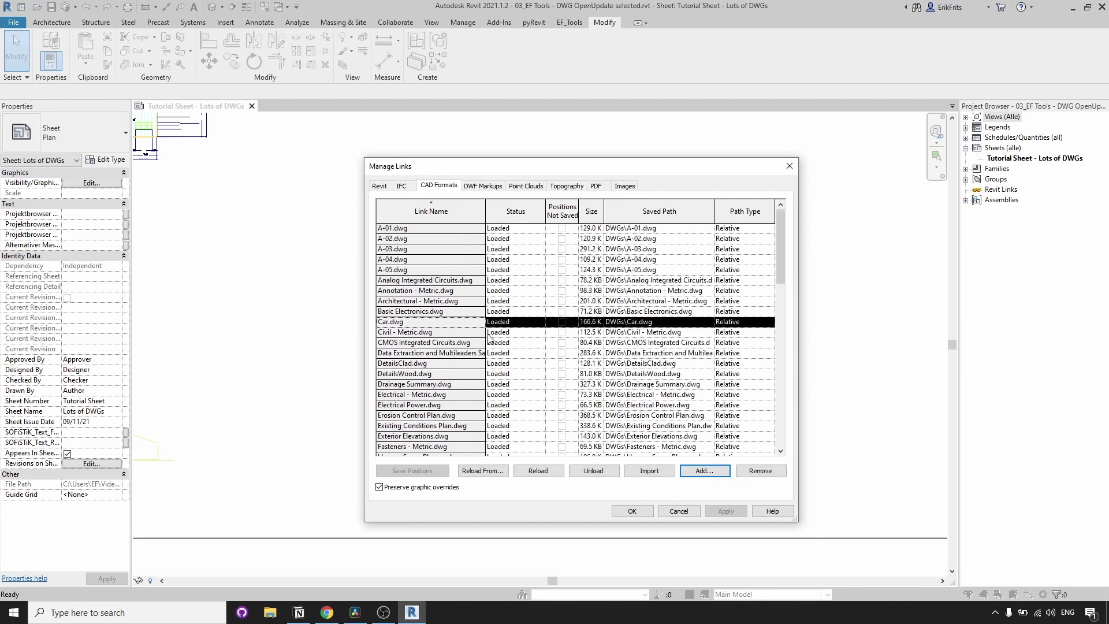
scroll(490, 338, "down", 2)
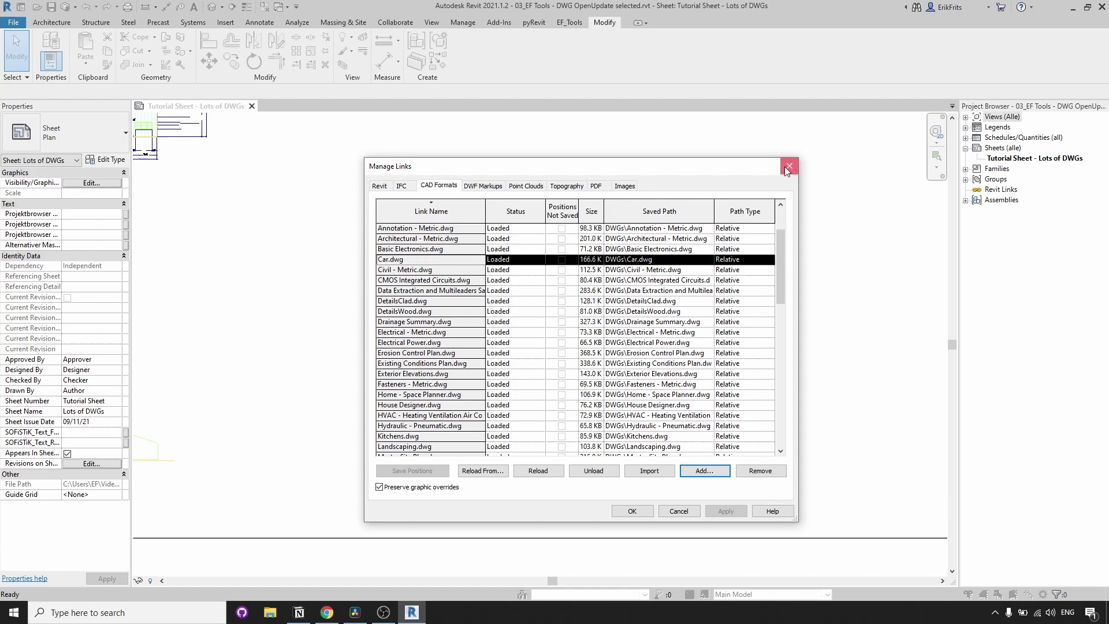
left_click(790, 166)
left_click(659, 288)
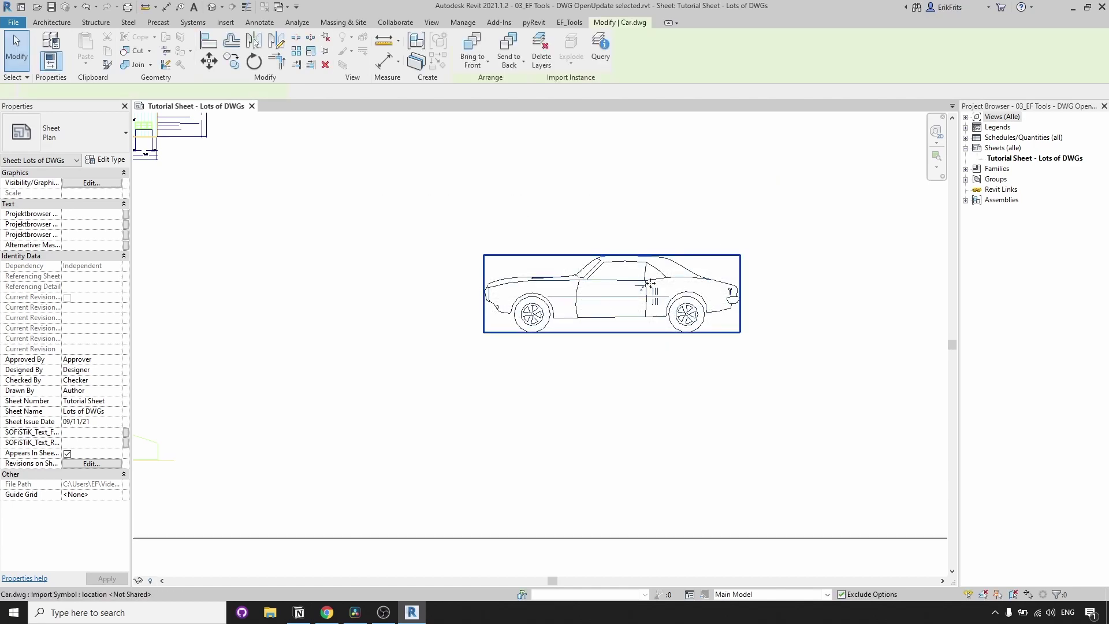
- Open Car.dwg's containing folder from the EF-Tools DWG: open selected dialog
left_click(570, 23)
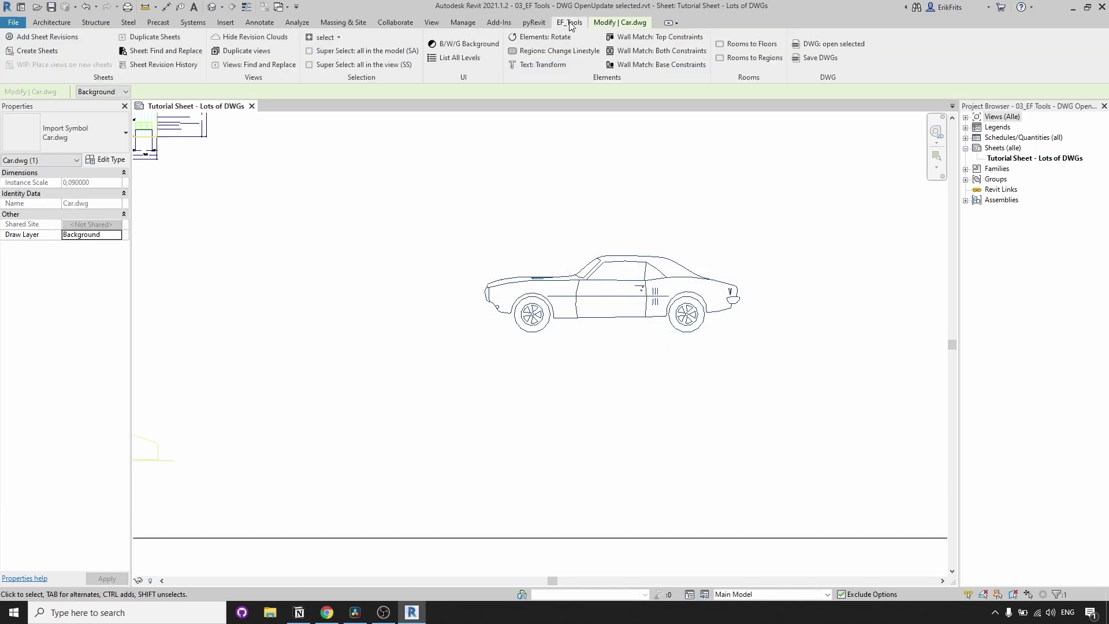
left_click(832, 43)
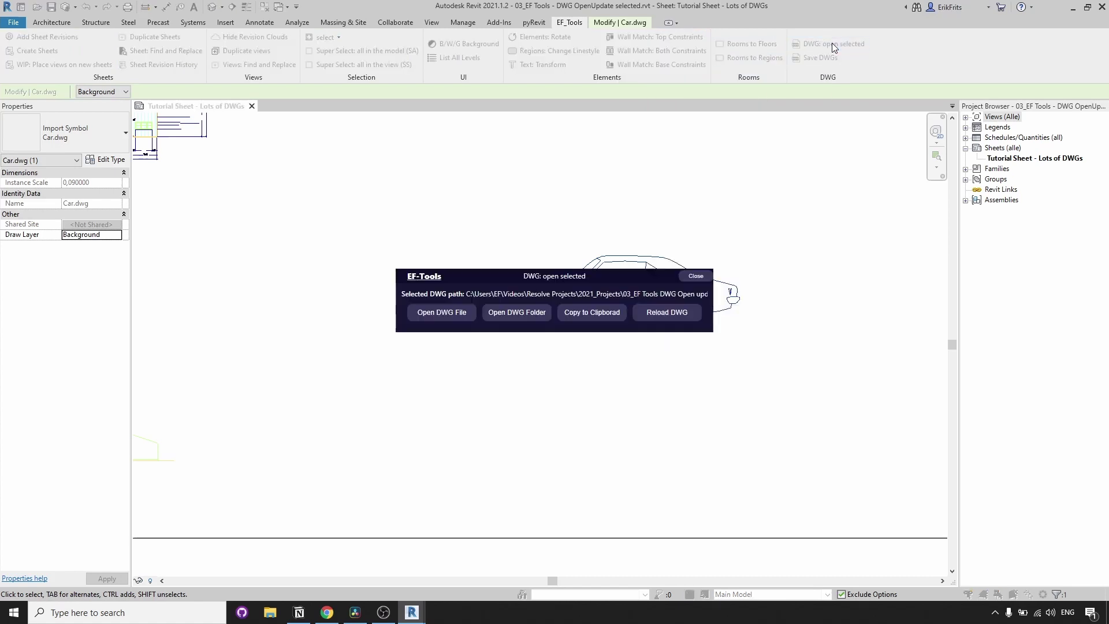
left_click_drag(563, 282, 596, 182)
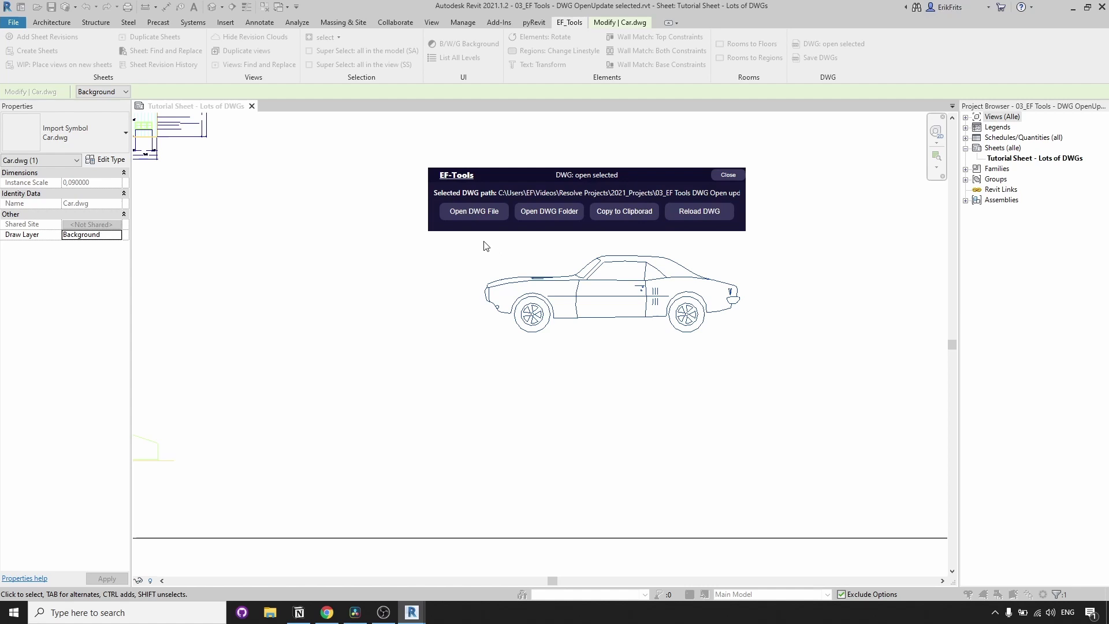
left_click(539, 215)
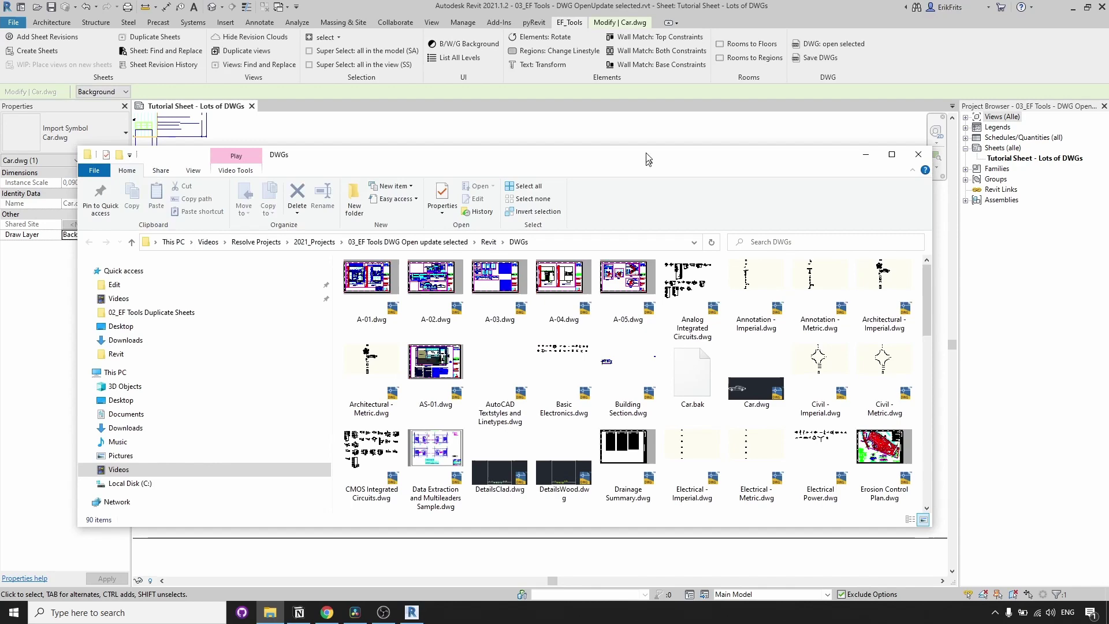
scroll(616, 315, "down", 10)
scroll(616, 315, "up", 8)
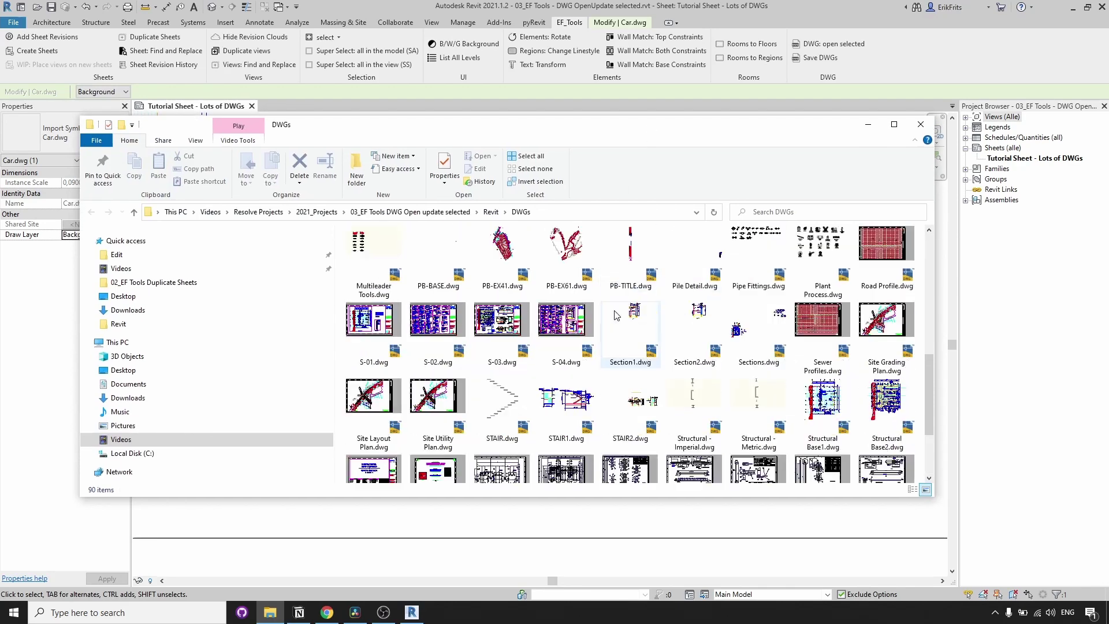
- Reselect Car.dwg on the sheet and open it in AutoCAD Architecture through EF-Tools
left_click(919, 129)
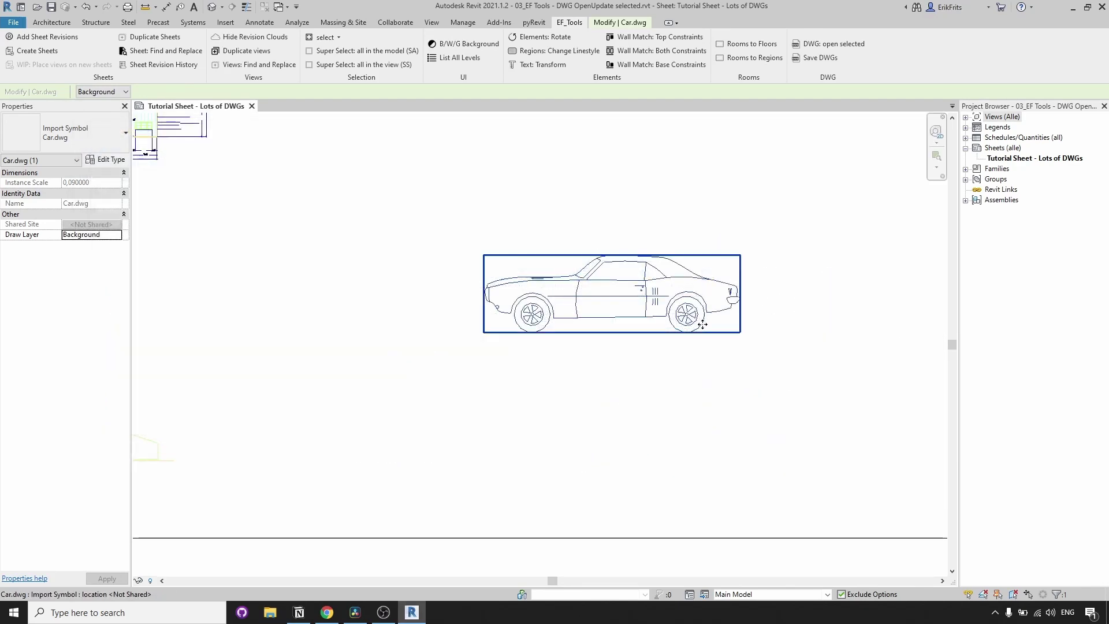
left_click(649, 323)
left_click(643, 289)
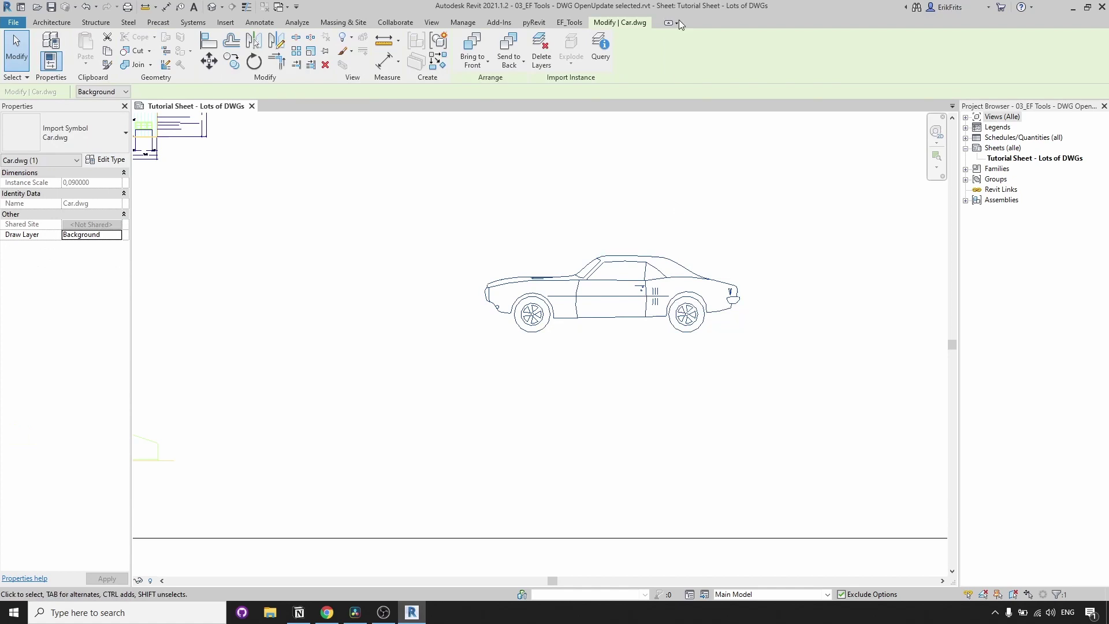
left_click(568, 23)
left_click(813, 46)
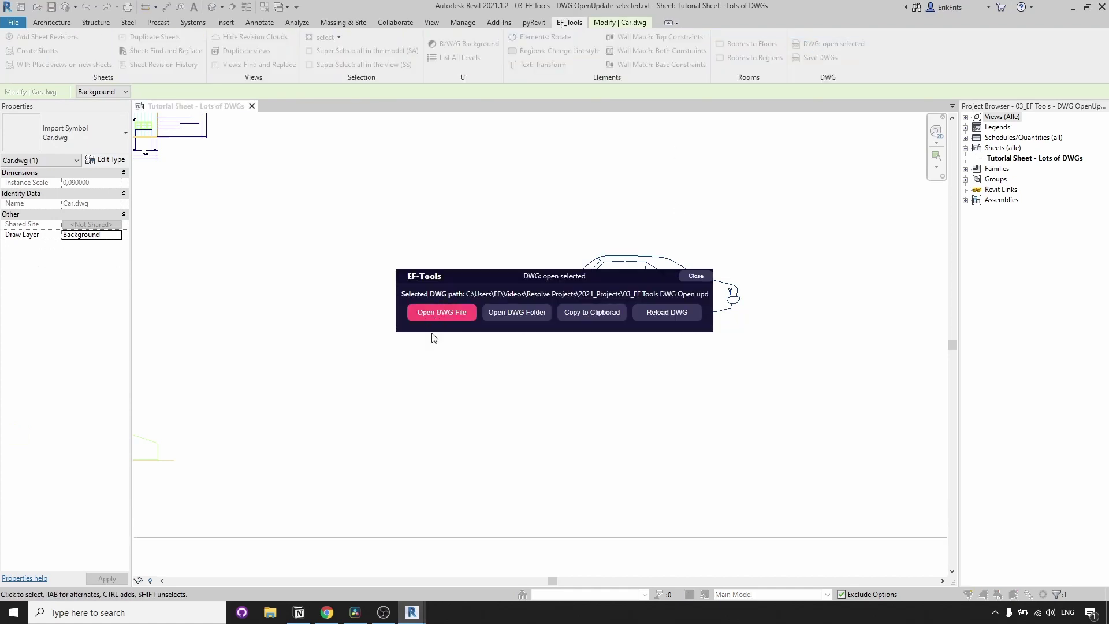
left_click(438, 314)
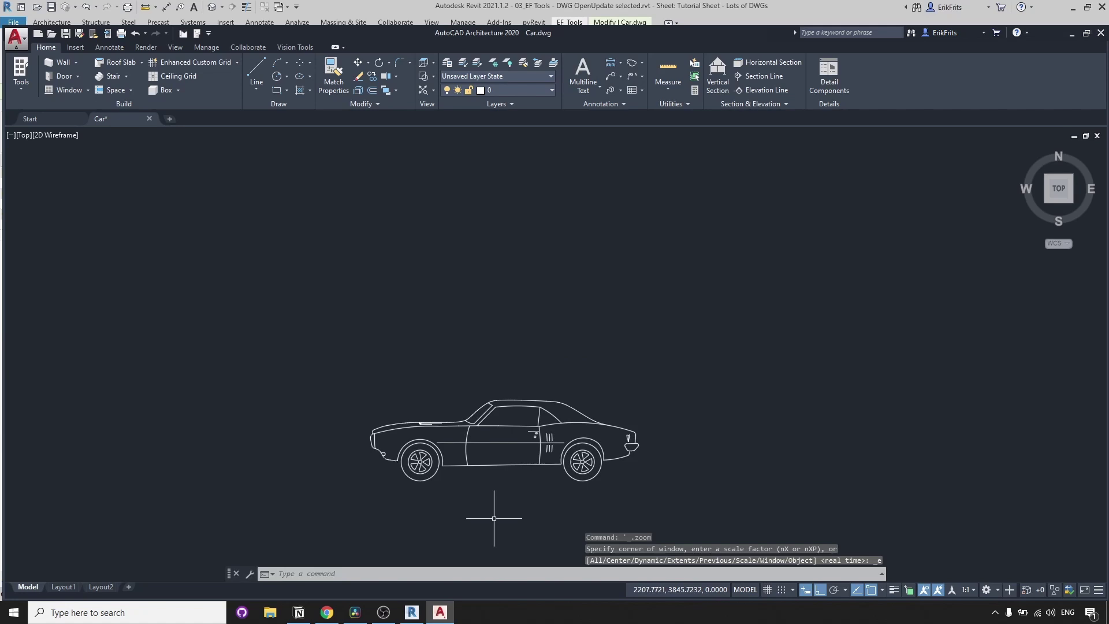
- Copy the car twice to the right into a row of three, then save Car.dwg
middle_click_drag(494, 519, 480, 489)
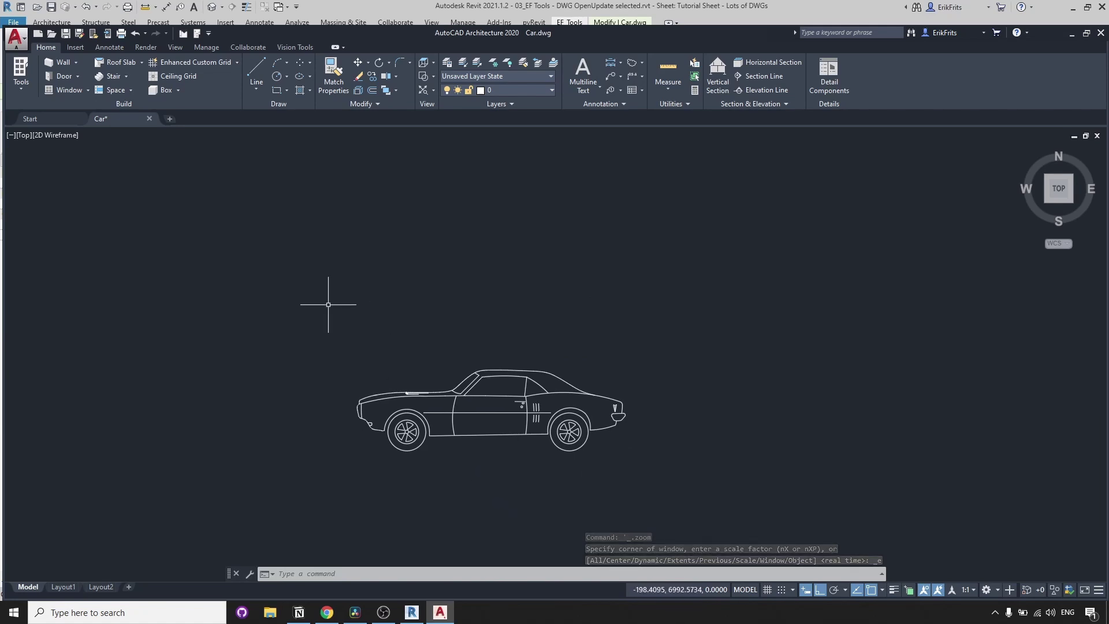
left_click(288, 293)
left_click(688, 491)
key("Return")
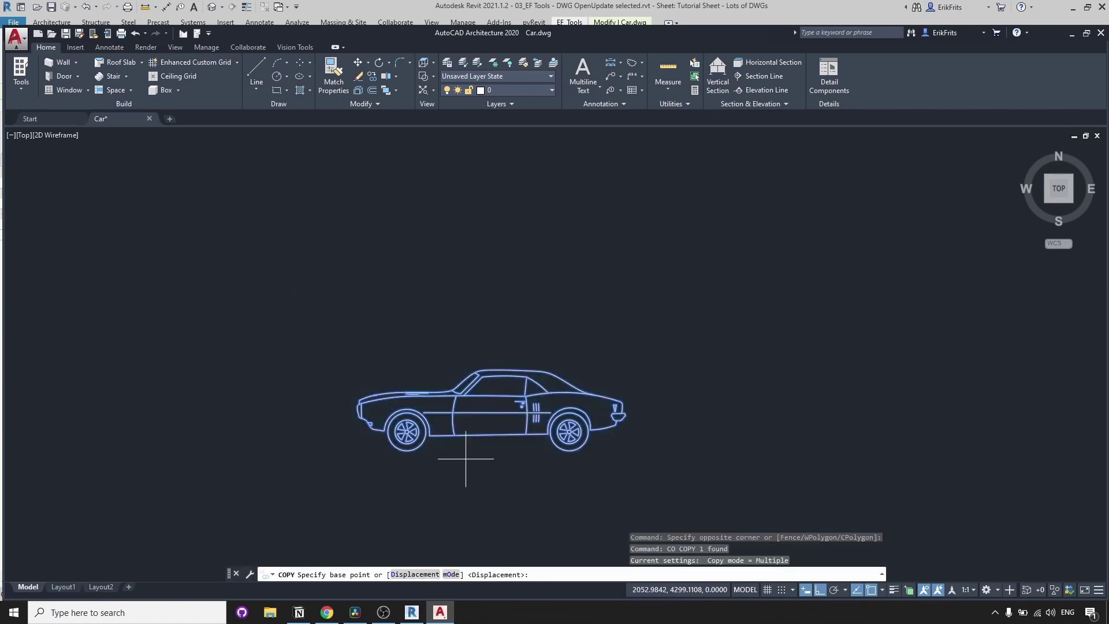
left_click(442, 462)
left_click(724, 468)
middle_click_drag(902, 468, 698, 464)
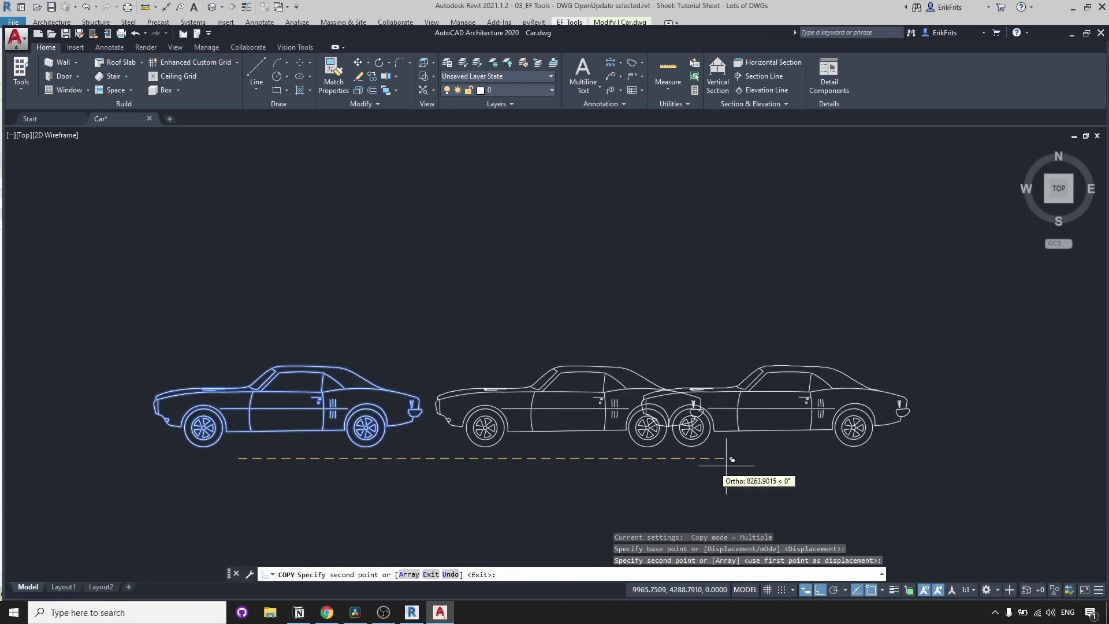
left_click(802, 461)
key("Escape")
key("Escape")
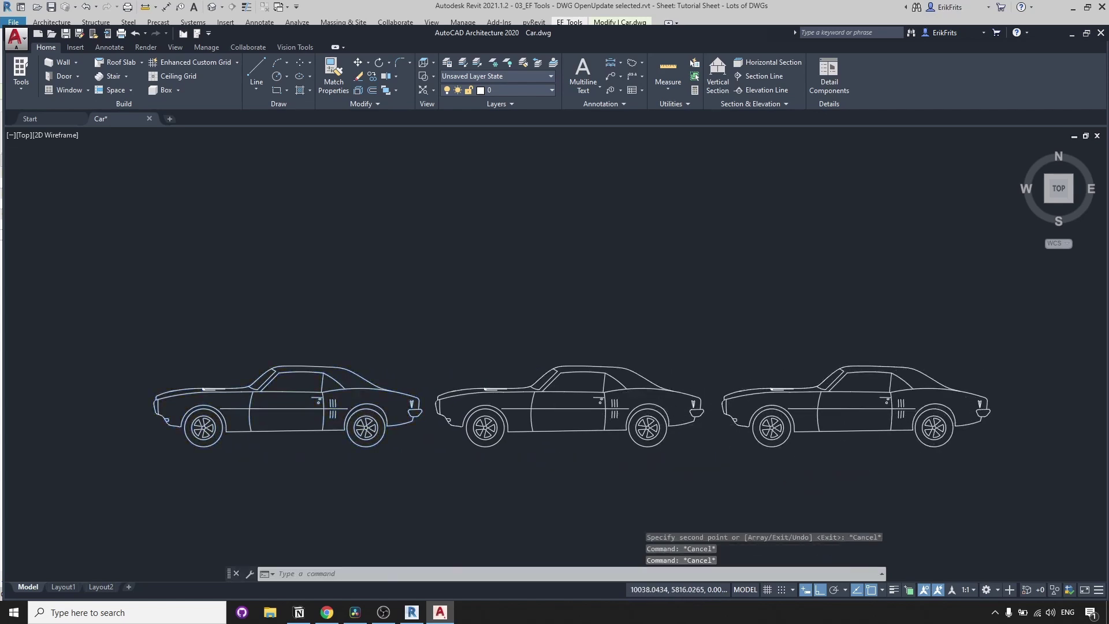
key("ctrl+s")
- Reload the edited Car.dwg in Revit via EF-Tools, accepting the Model space import
left_click(411, 612)
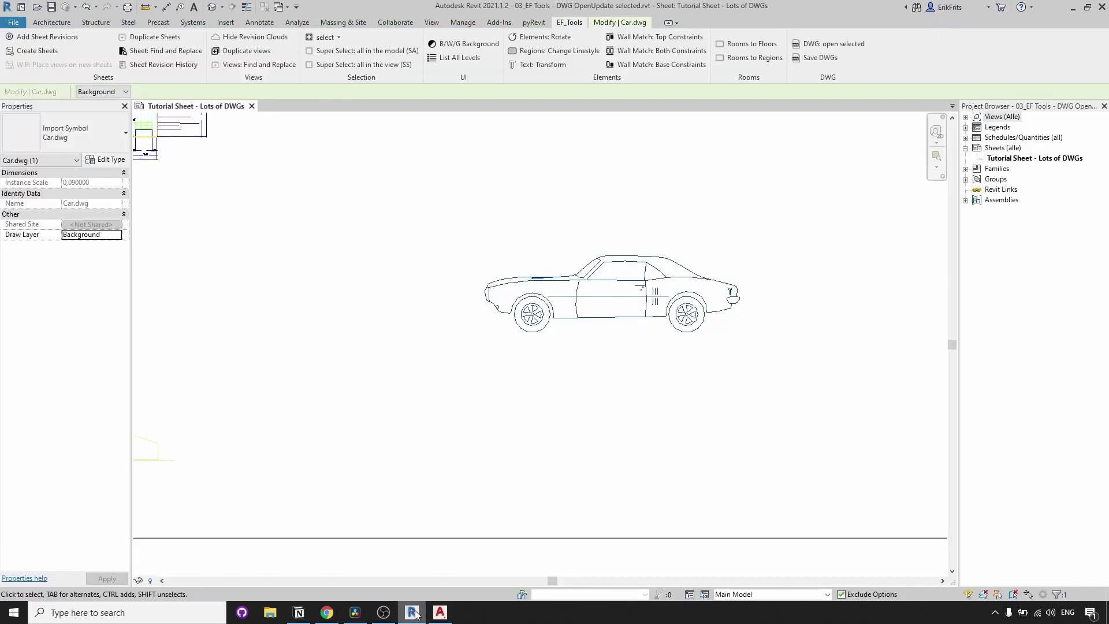
left_click(561, 412)
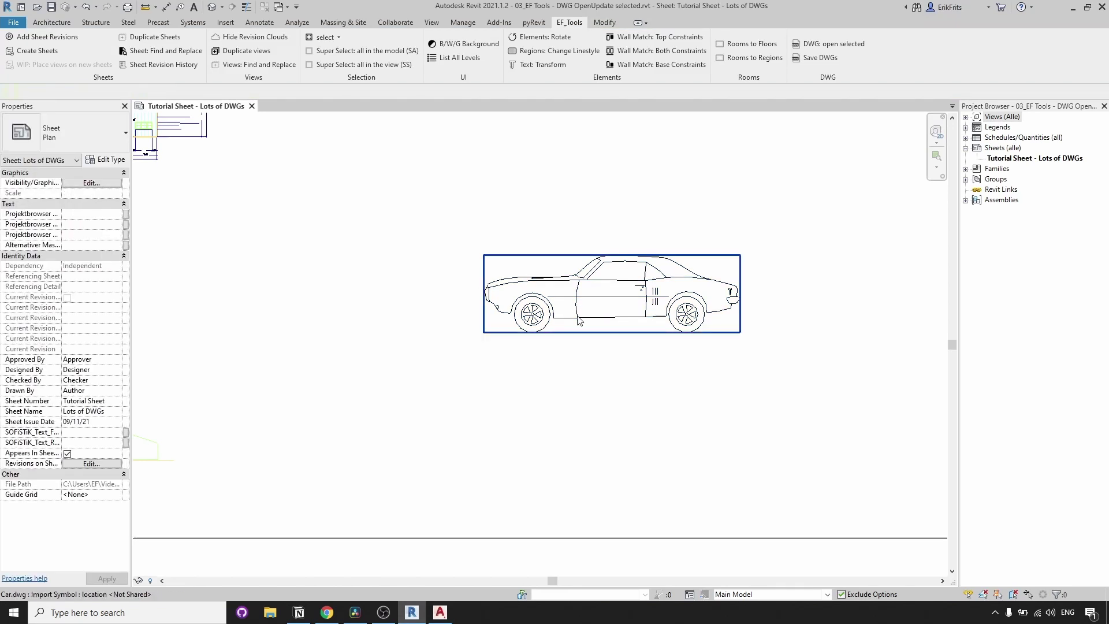
left_click(579, 321)
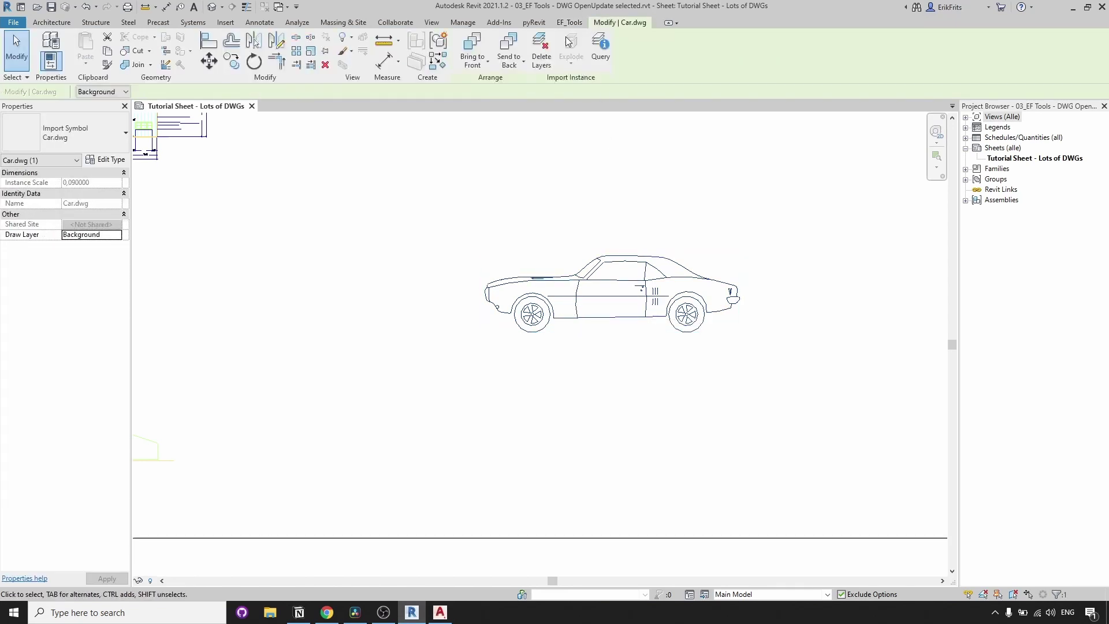
left_click(570, 23)
left_click(852, 50)
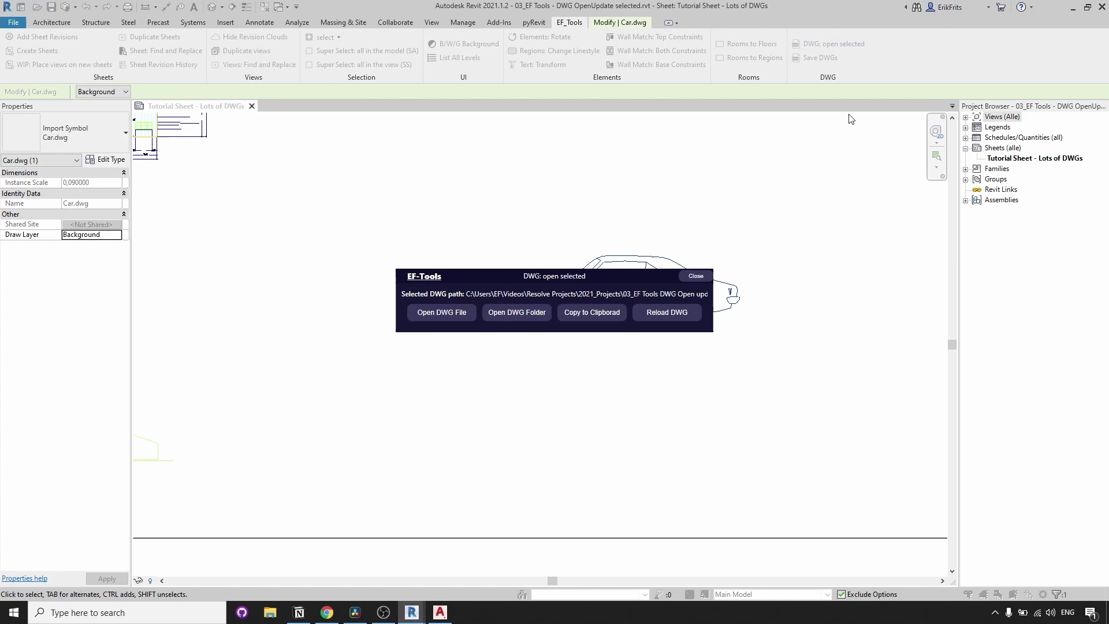
left_click(689, 318)
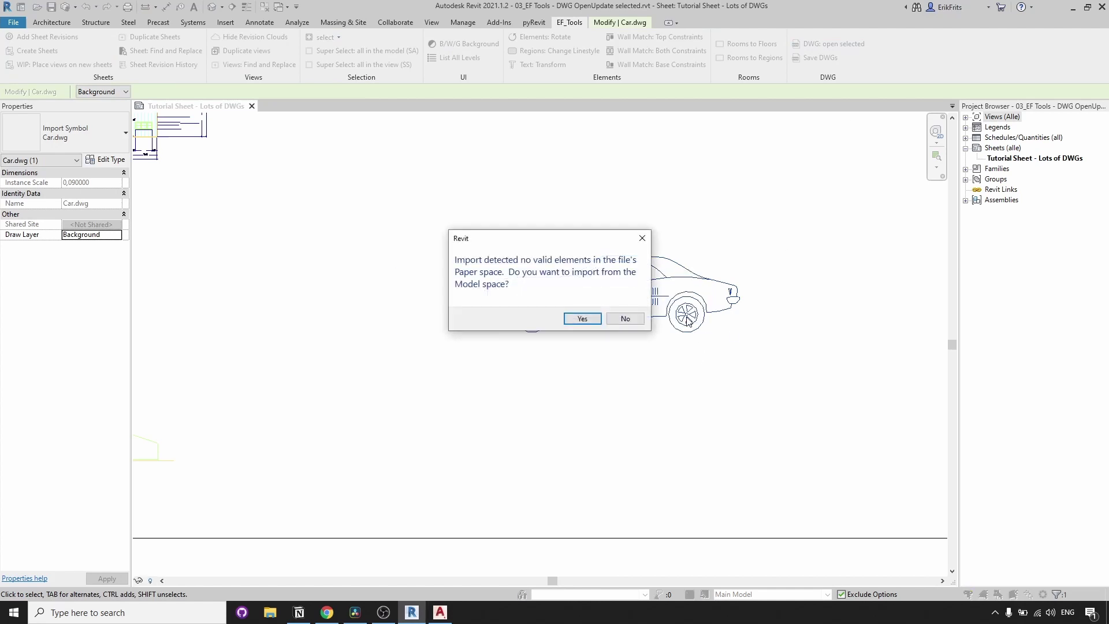
left_click(582, 321)
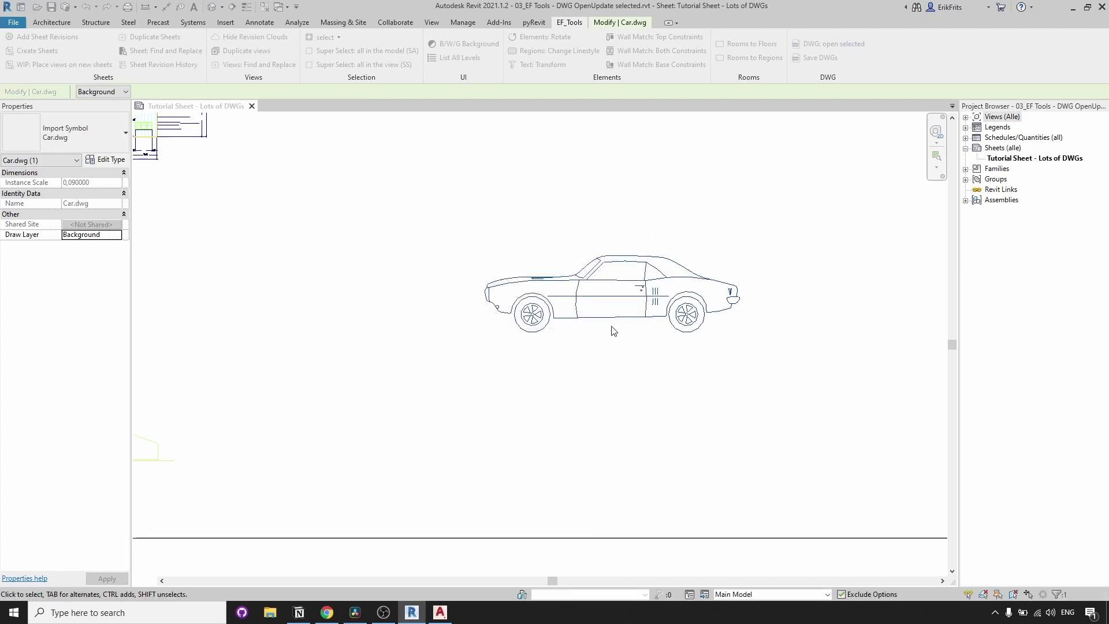
scroll(520, 364, "down", 3)
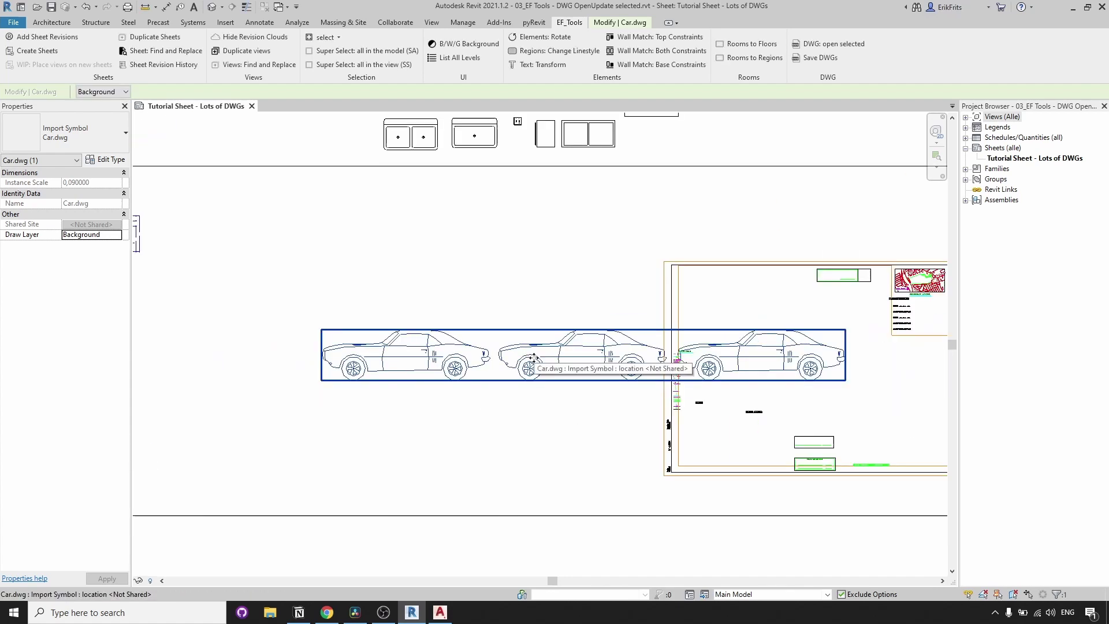